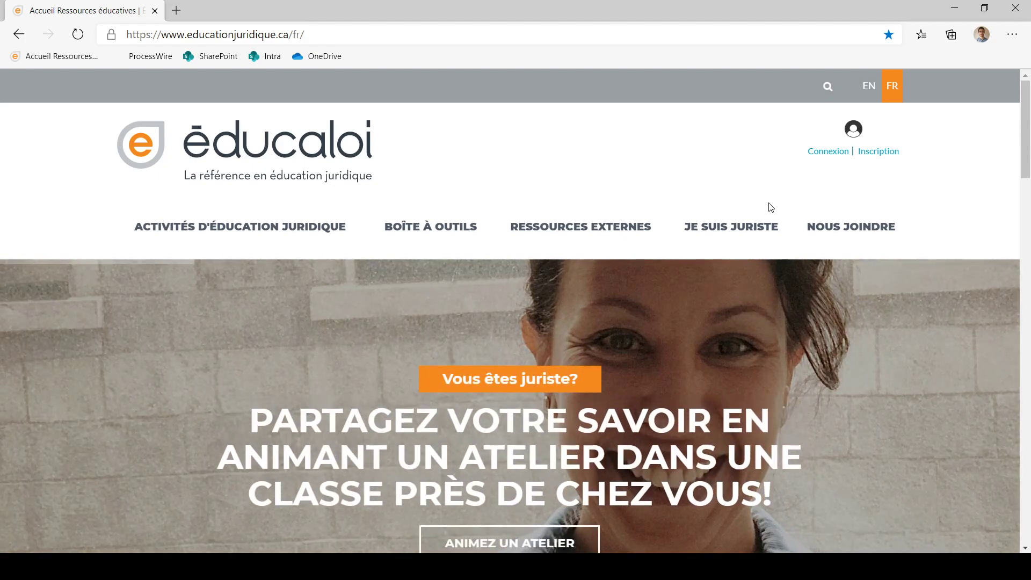
Step: Go to the Inscription page and choose the Inscription enseignant option
left_click(882, 155)
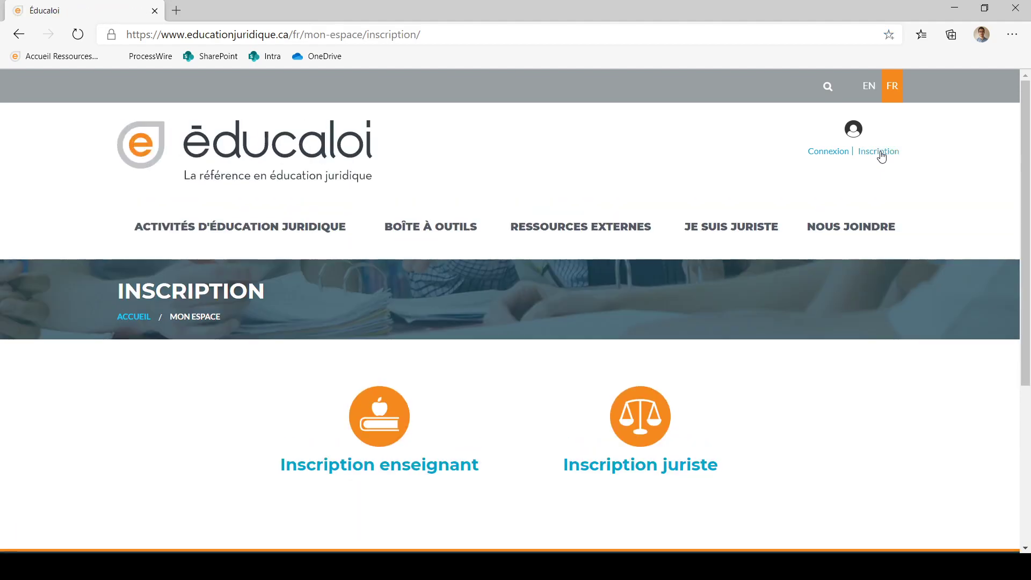
scroll(498, 326, "down", 1)
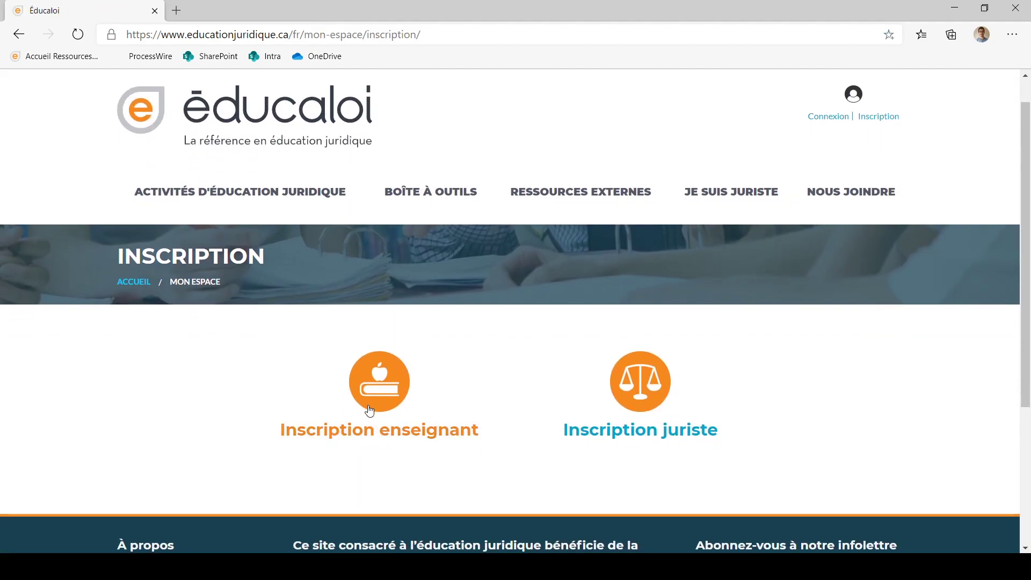
left_click(386, 391)
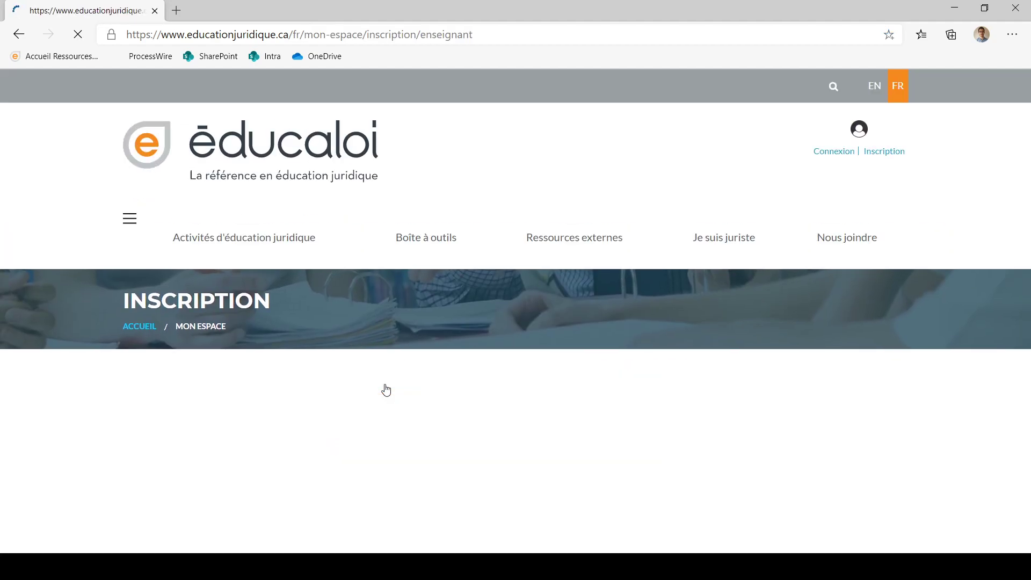
Step: Set the title to M. and enter the teacher's first and last name
scroll(387, 391, "down", 3)
left_click(319, 365)
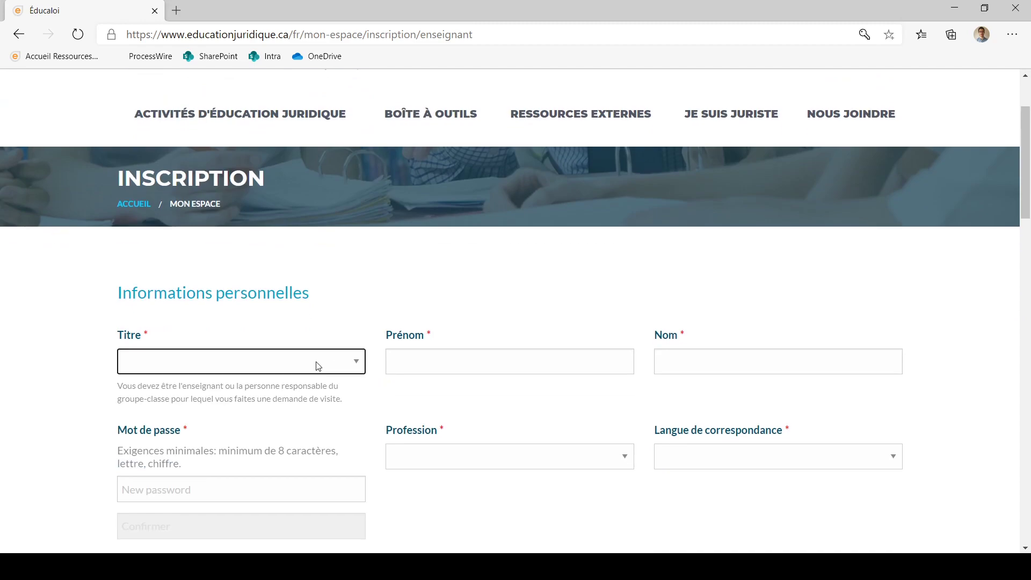
key("m")
left_click(428, 365)
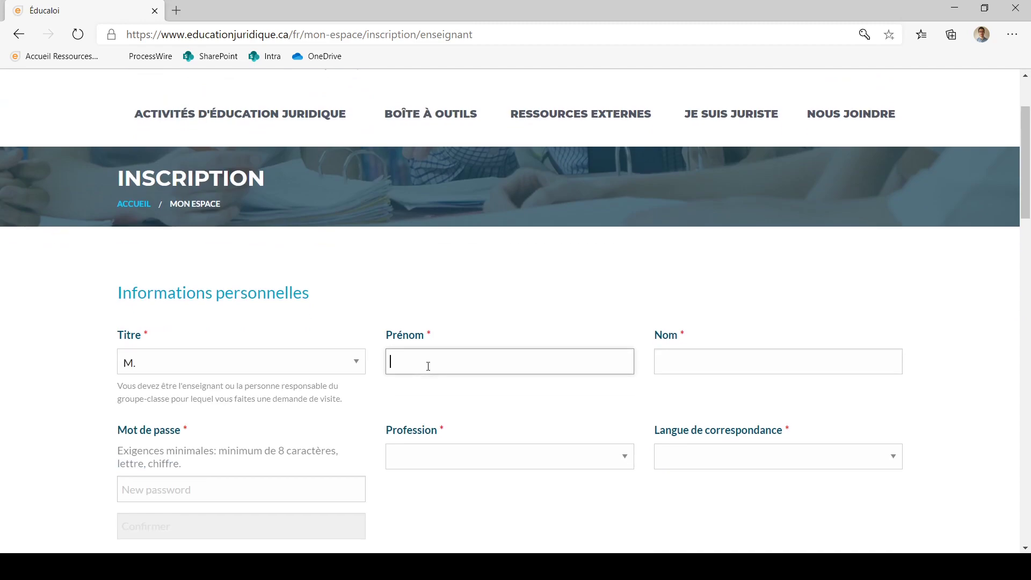
key("Tab")
type("C")
scroll(428, 366, "down", 3)
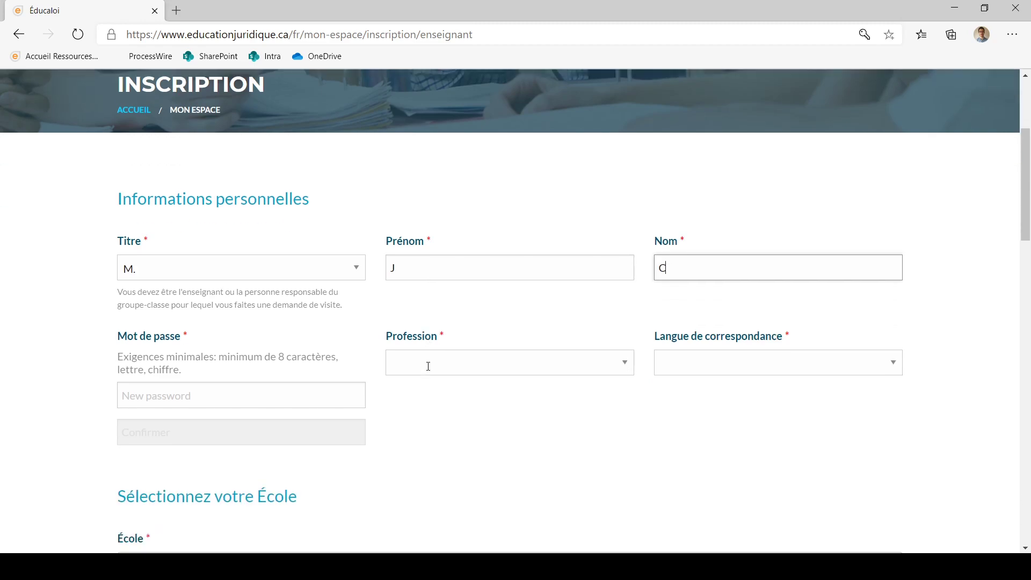
Step: Enter and confirm the account password, then set the profession to Enseignant
left_click(156, 336)
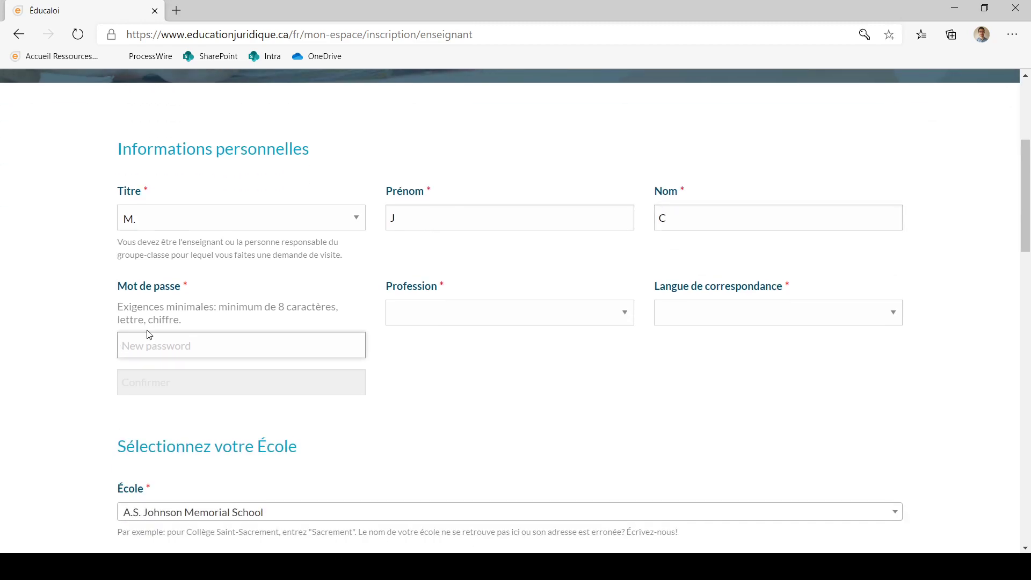
left_click(91, 341)
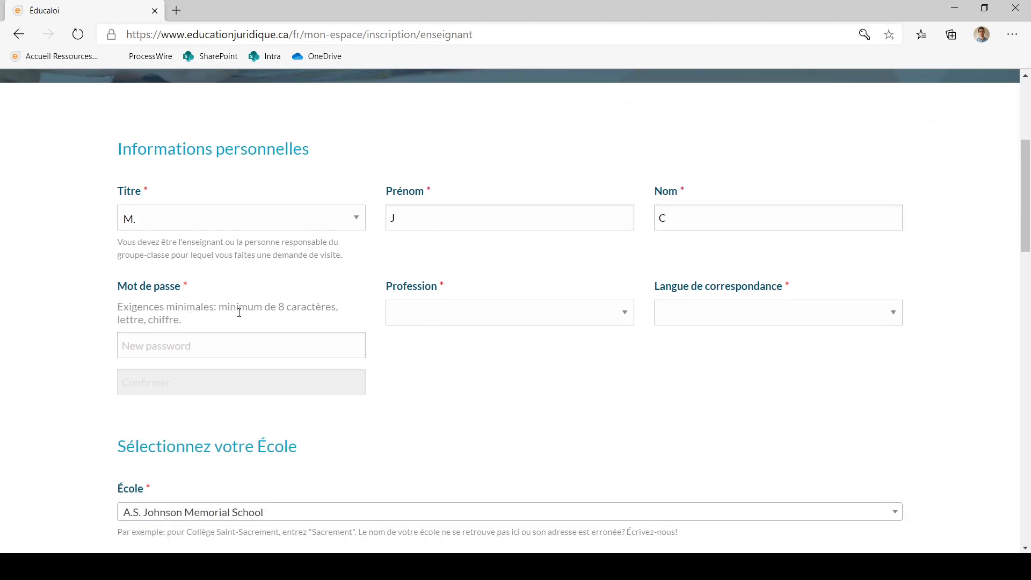
left_click(290, 351)
type("•••")
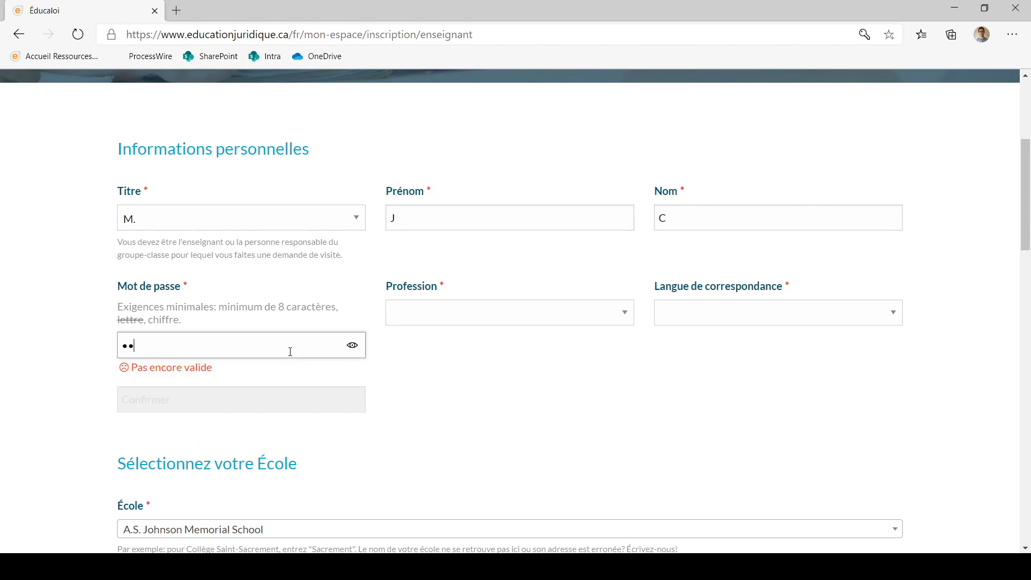
type("••••••••••••••")
key("Tab")
type("•••")
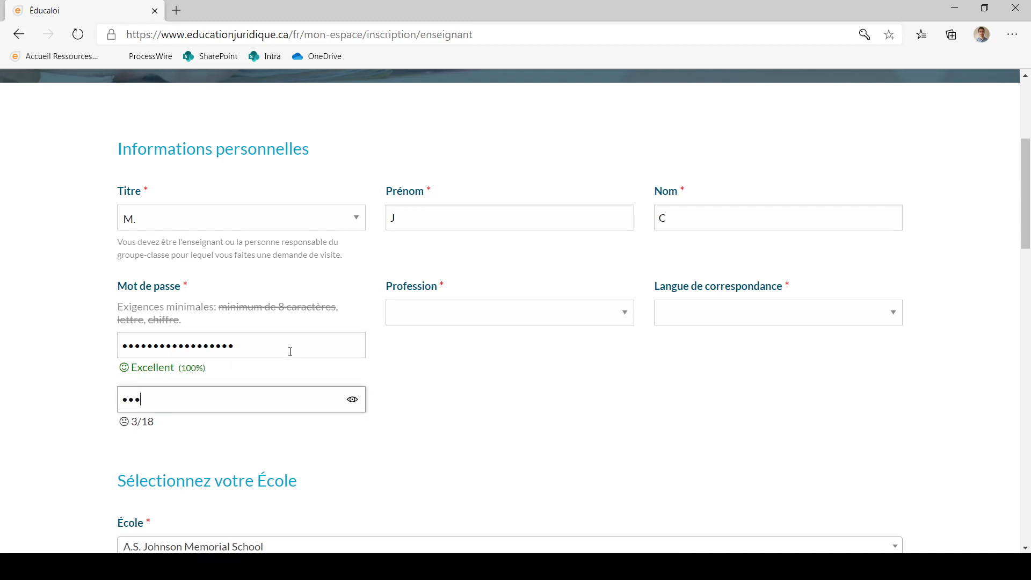
type("•••••••••••••••")
key("Tab")
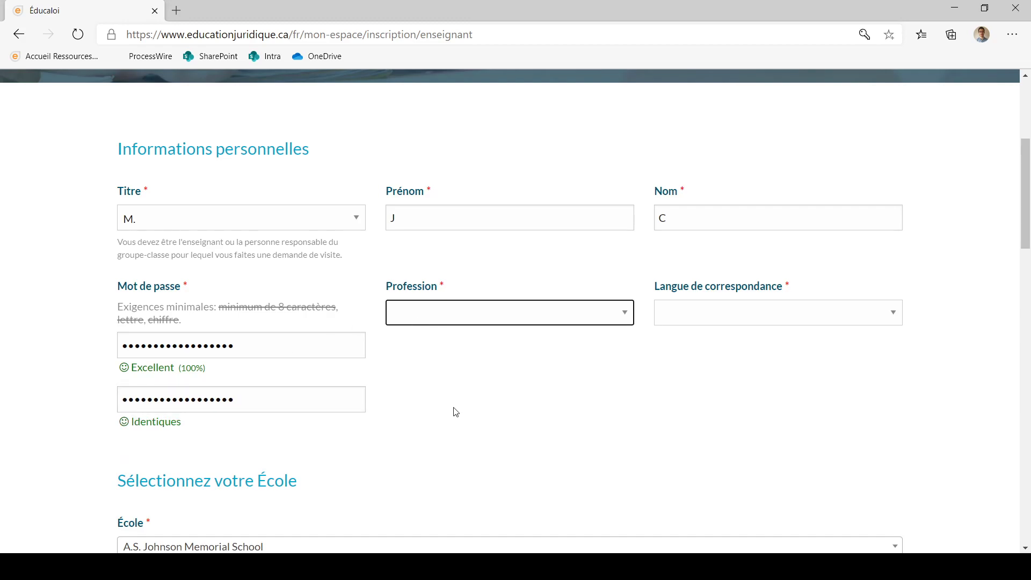
key("Down")
Step: Select Français as correspondence language and Académie de Roberval as the school
left_click(788, 316)
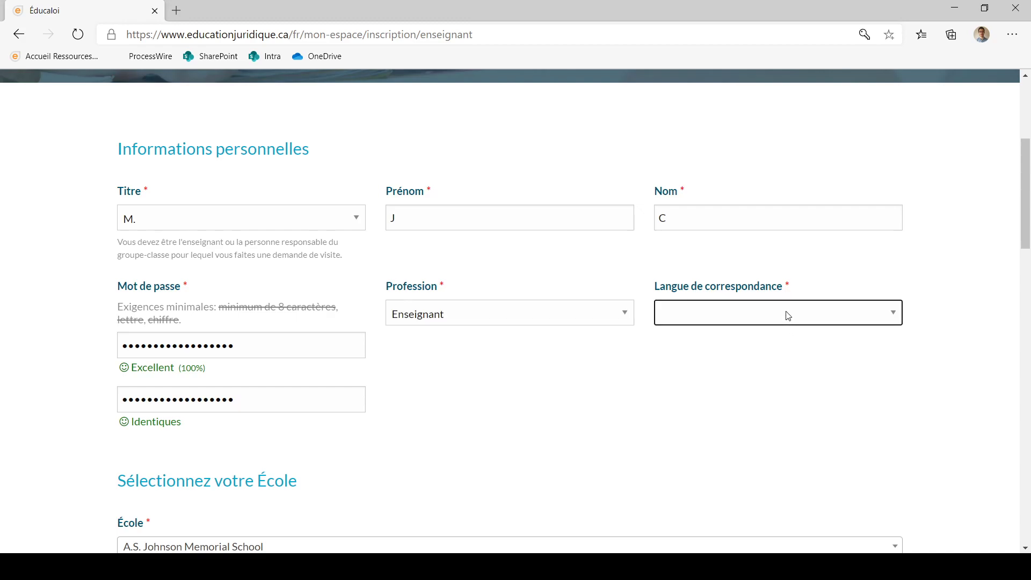
key("Down")
scroll(744, 373, "down", 1)
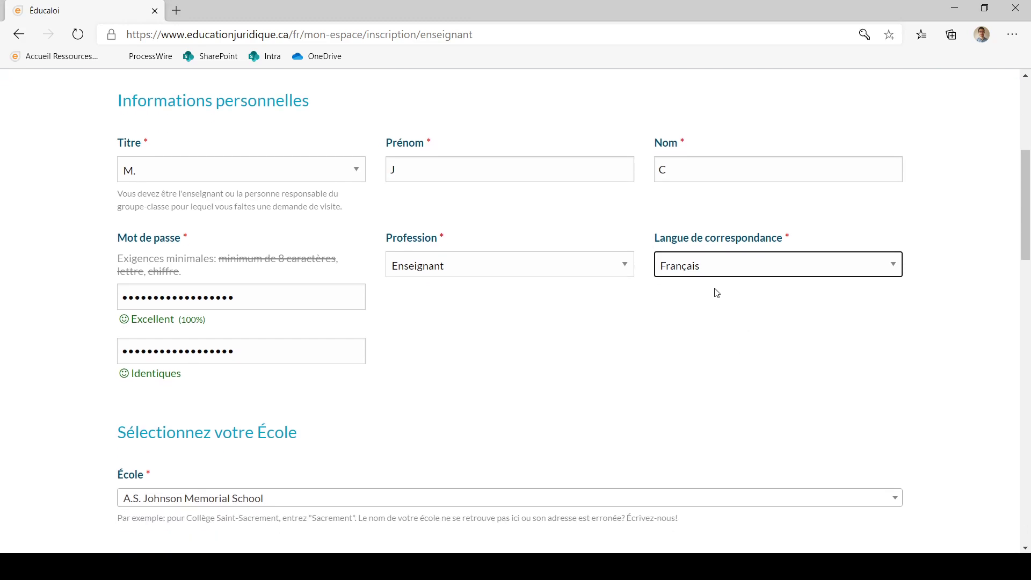
scroll(685, 347, "down", 2)
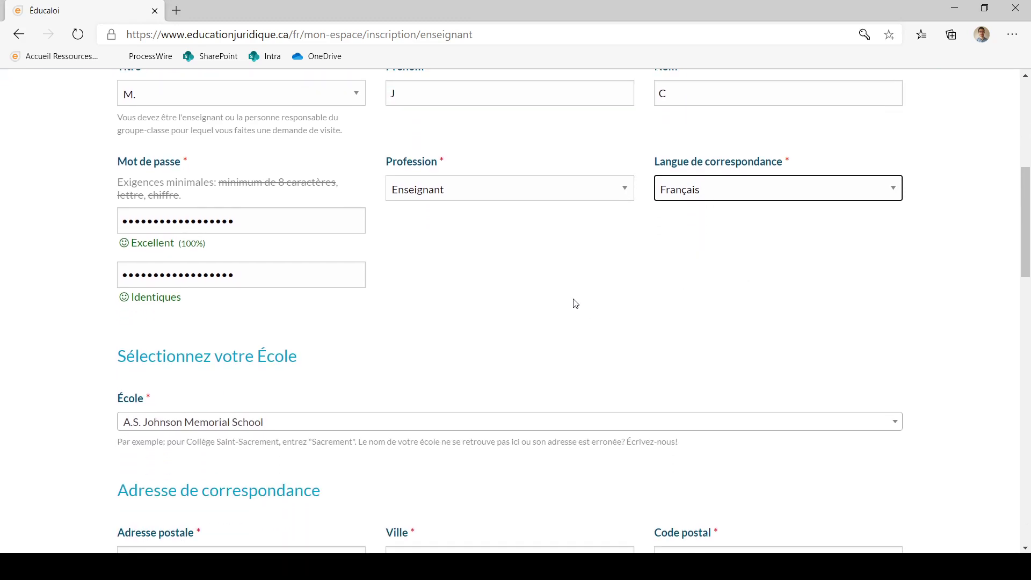
scroll(575, 304, "down", 1)
scroll(440, 272, "down", 2)
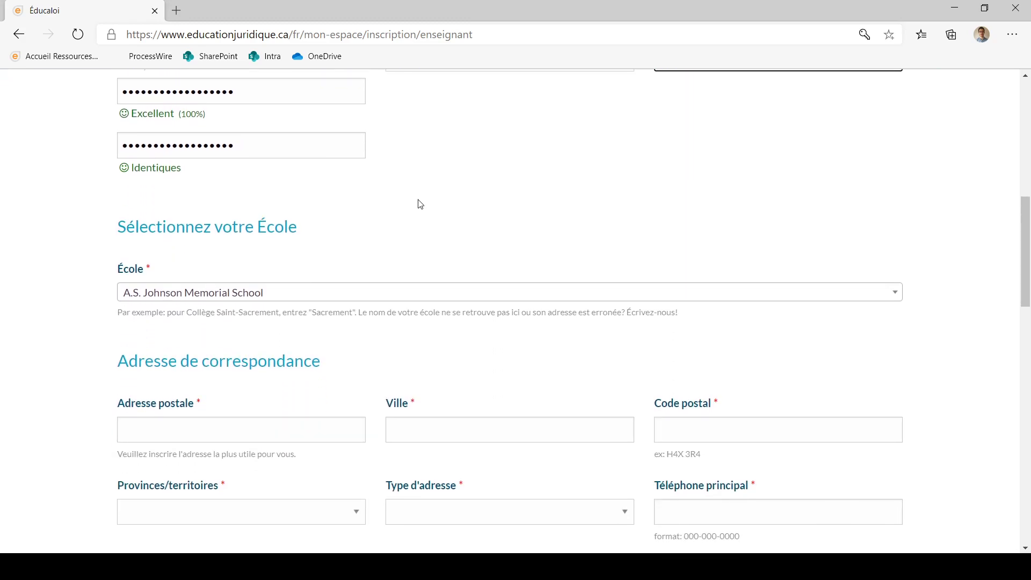
scroll(420, 205, "down", 1)
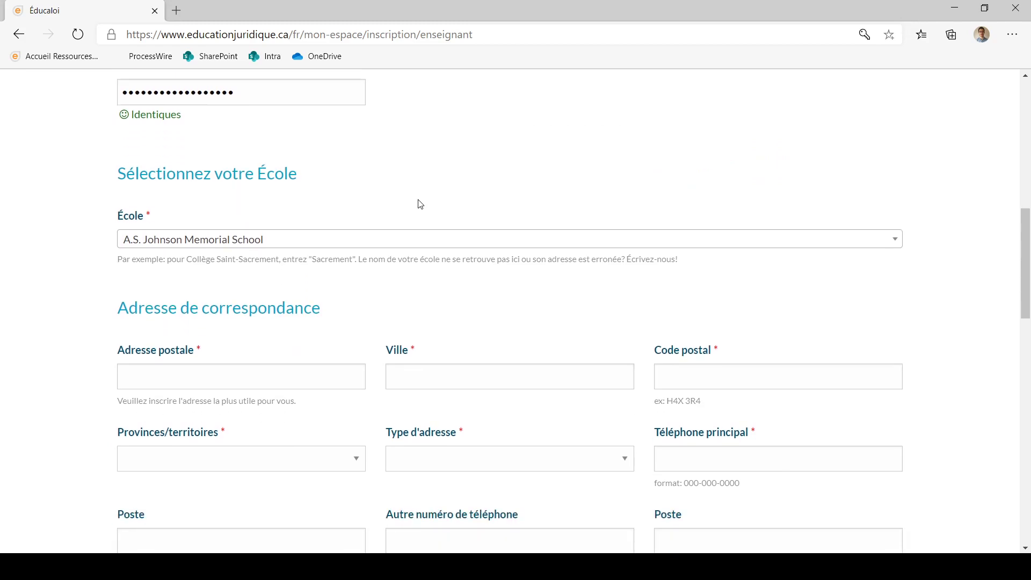
scroll(421, 204, "down", 1)
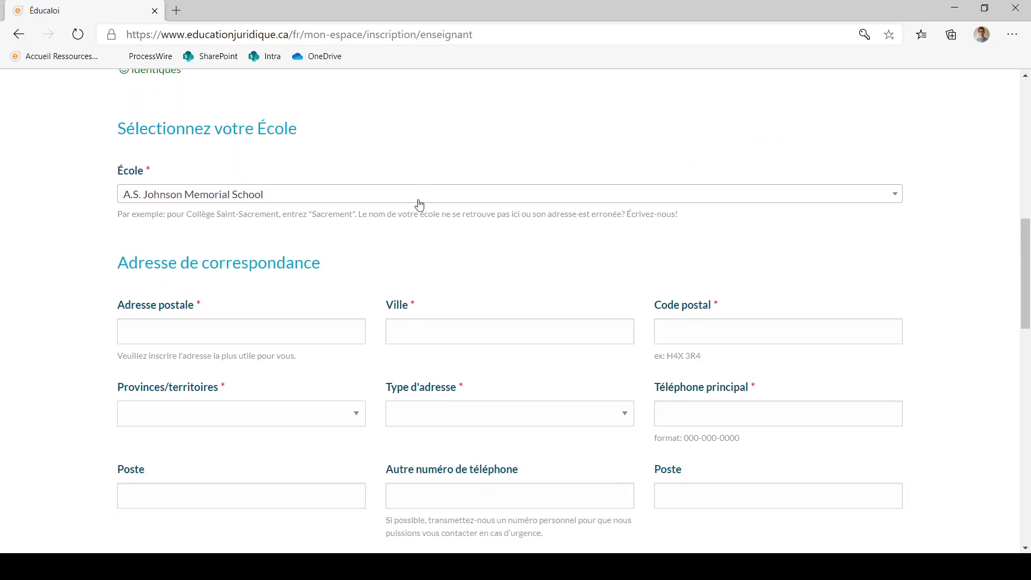
left_click(346, 203)
left_click(331, 301)
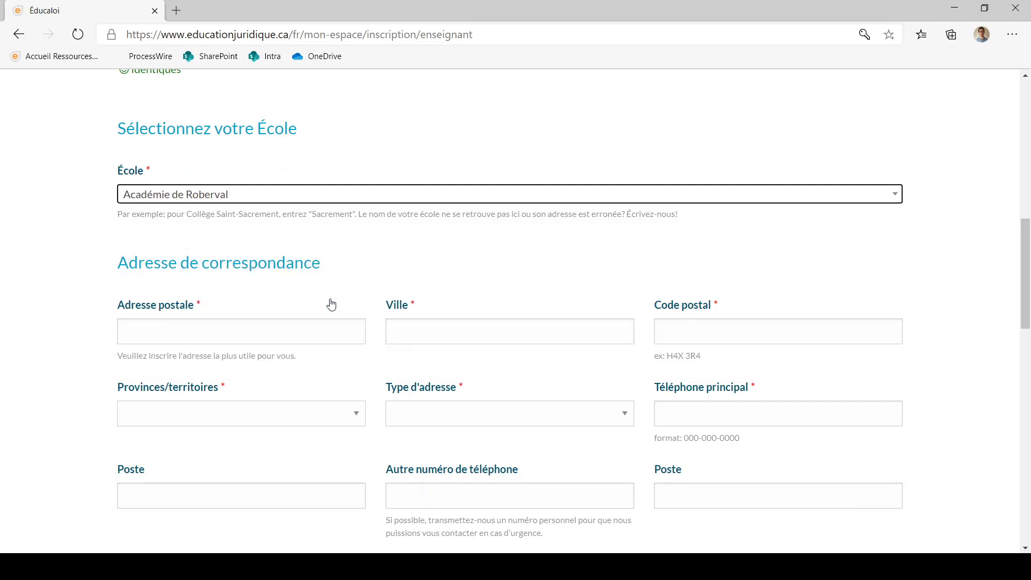
scroll(332, 303, "down", 1)
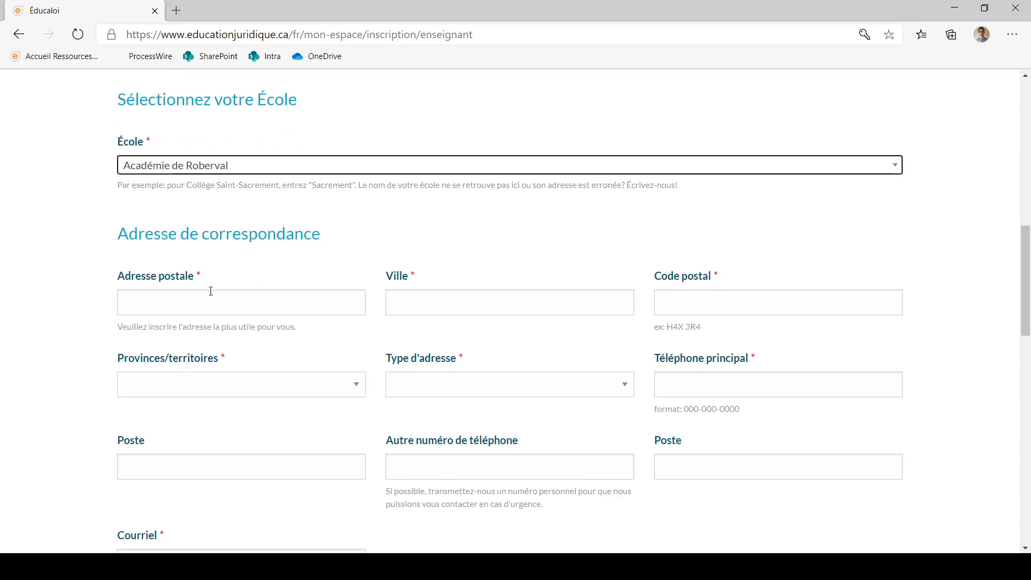
scroll(211, 292, "down", 1)
Step: Enter the teacher's mailing address, city and postal code
left_click(188, 274)
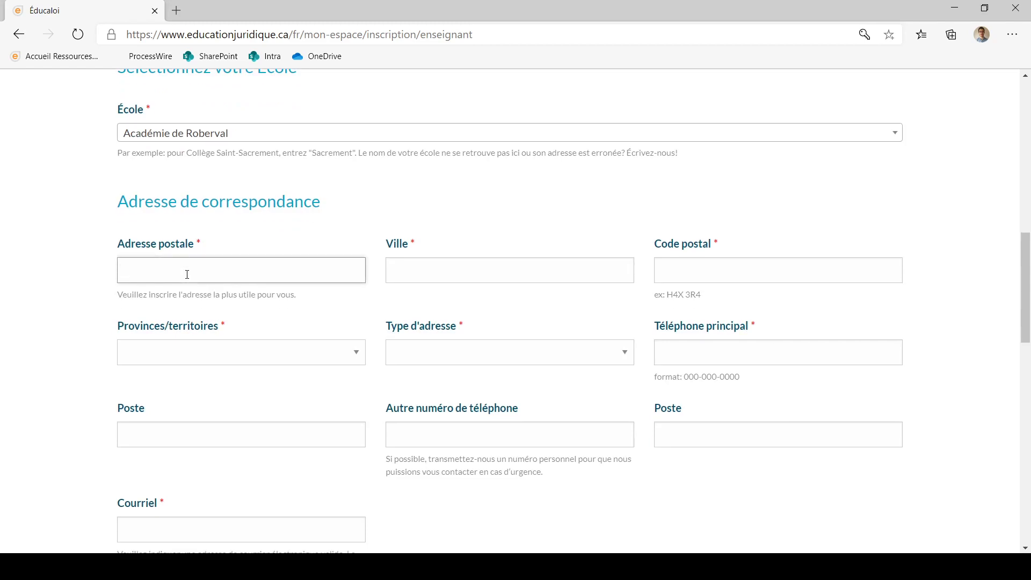
type("Rue Laurier")
key("Tab")
type("Montréal")
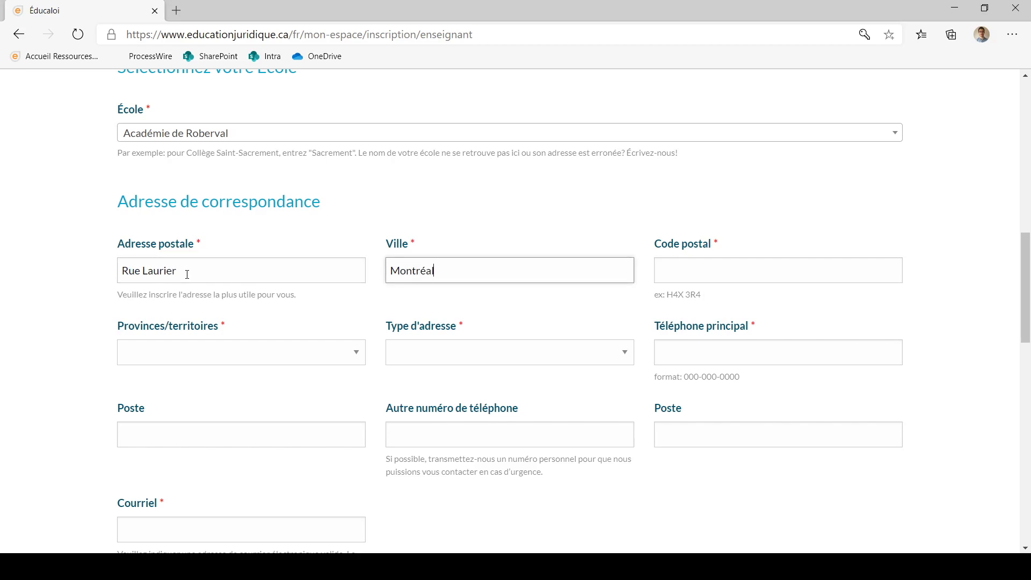
key("Tab")
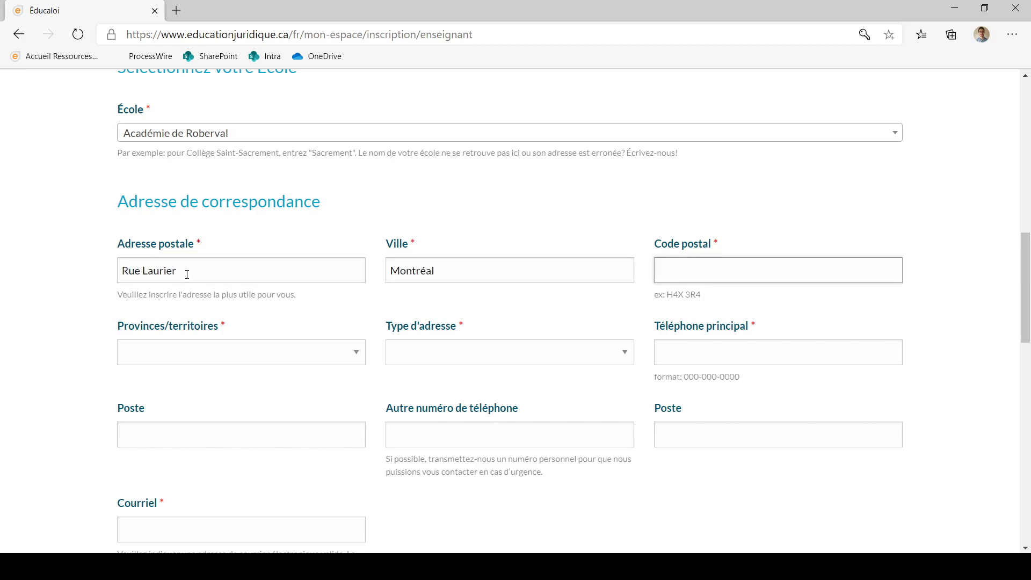
type("H1")
type("L!h")
type("1H1")
Step: Set province to Québec, address type to Professionnel, and enter the main phone number
left_click(240, 363)
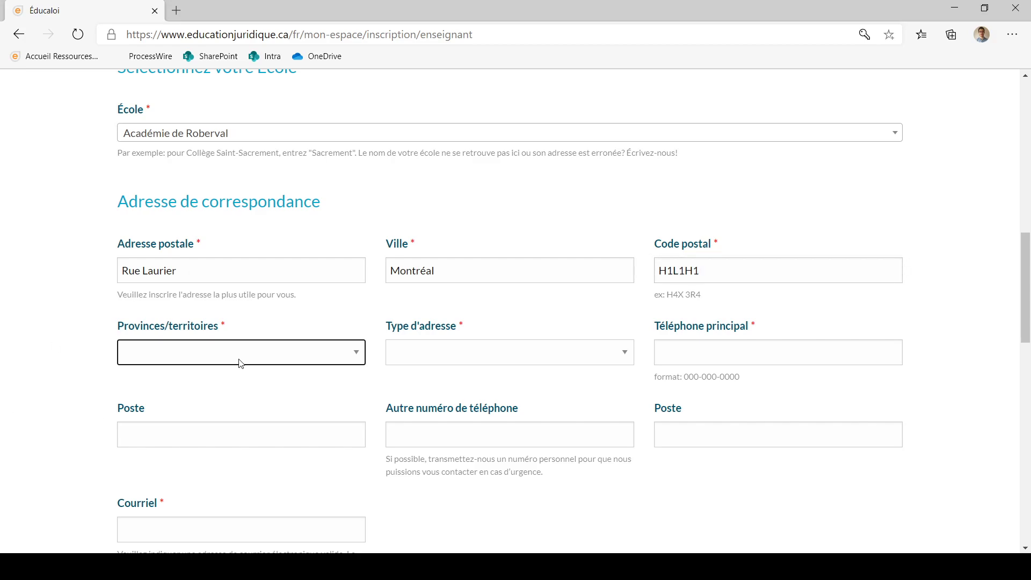
left_click(235, 388)
key("Tab")
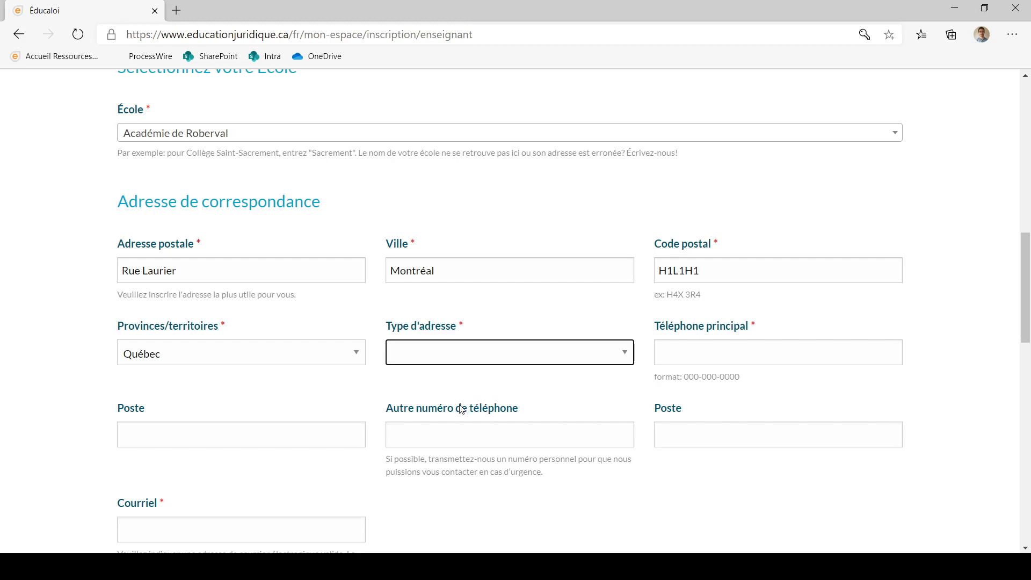
key("Down")
left_click(753, 354)
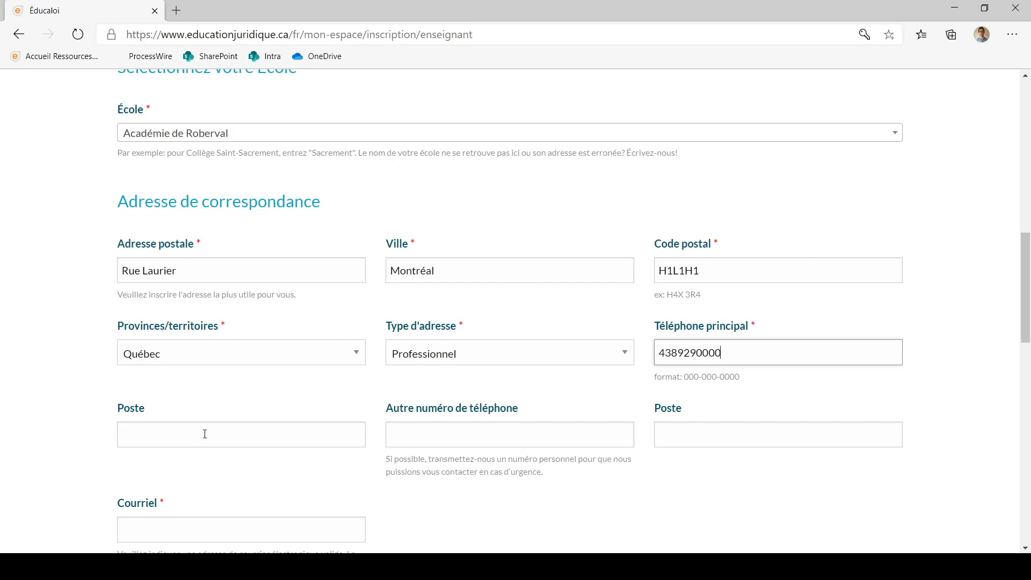
scroll(205, 432, "down", 1)
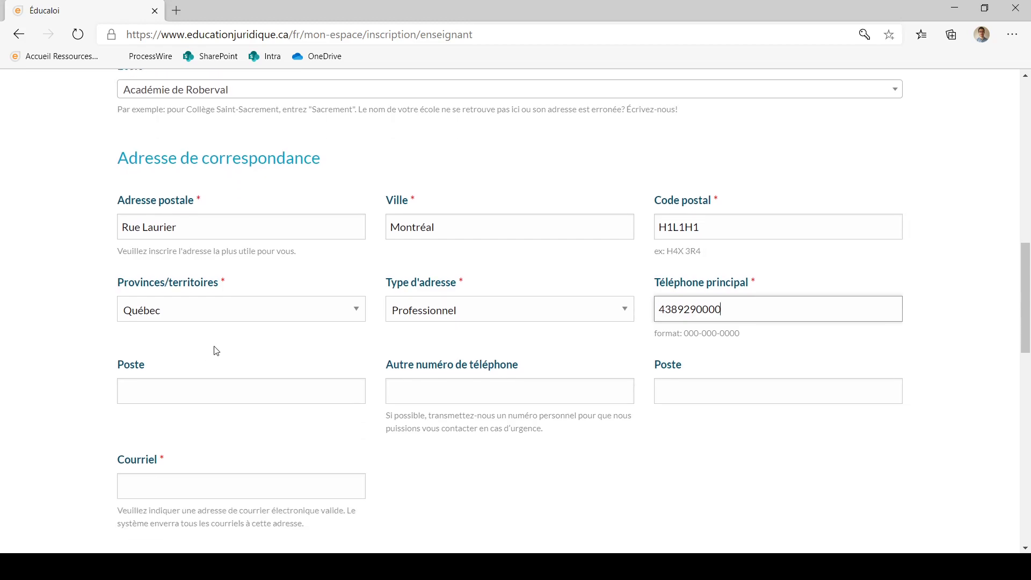
scroll(214, 349, "down", 2)
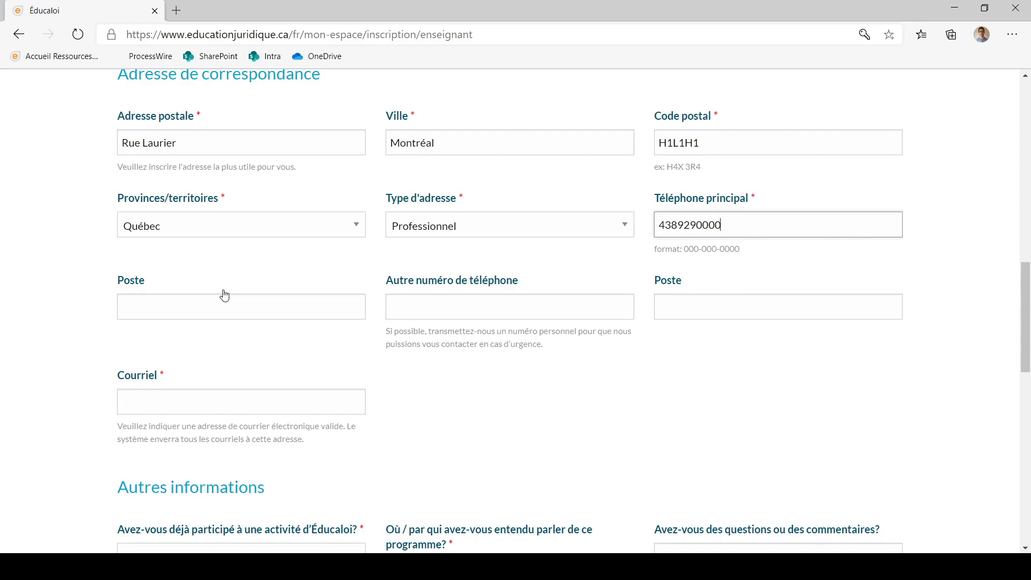
scroll(224, 296, "down", 1)
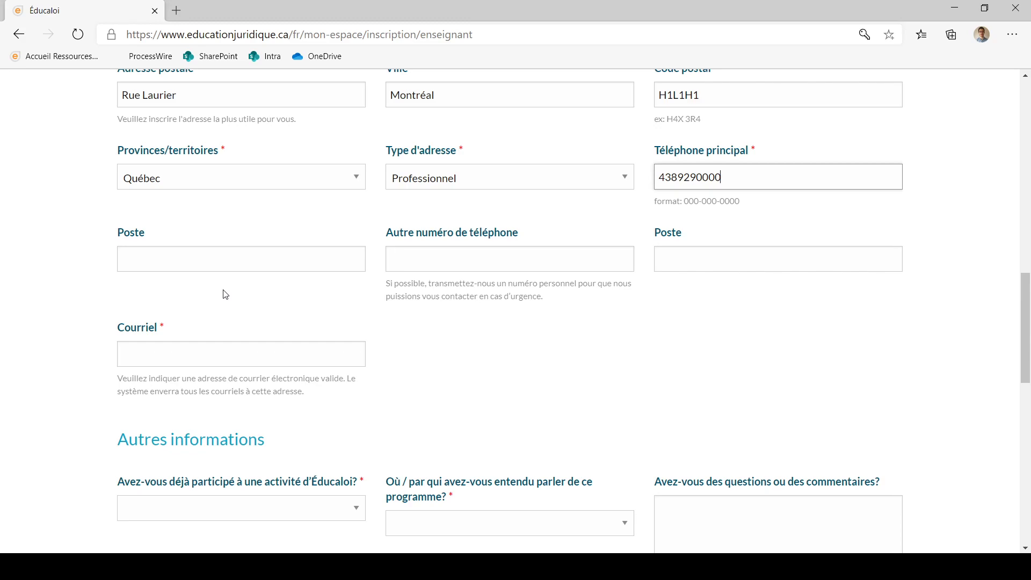
scroll(226, 294, "down", 1)
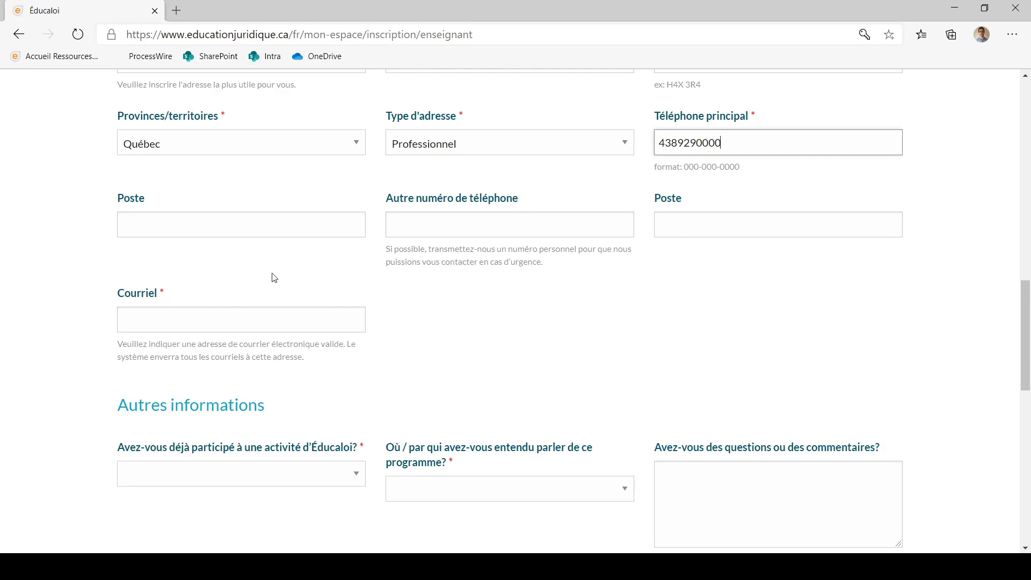
scroll(56, 277, "down", 1)
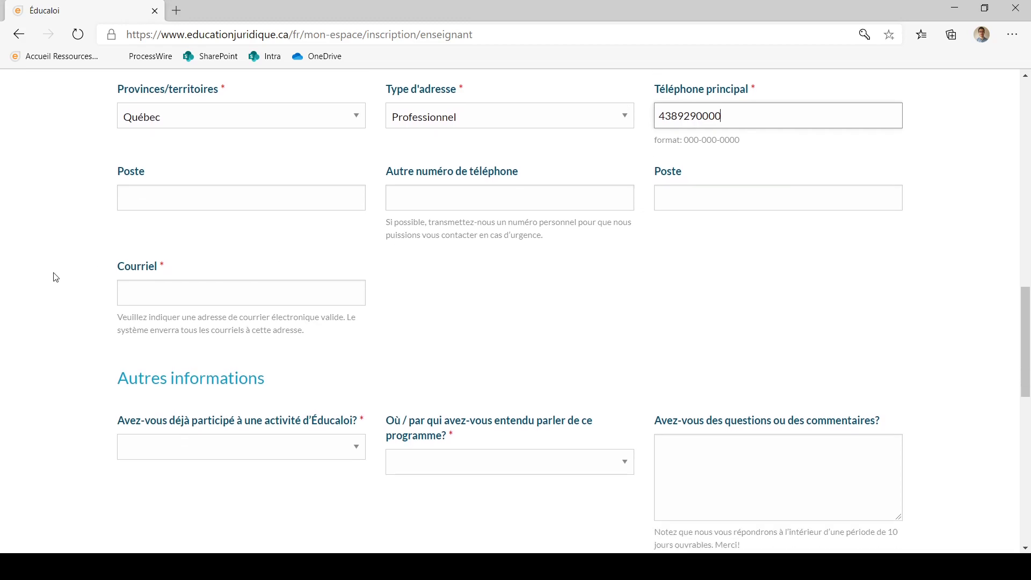
Step: Type the teacher's e-mail address into the Courriel box
left_click(180, 287)
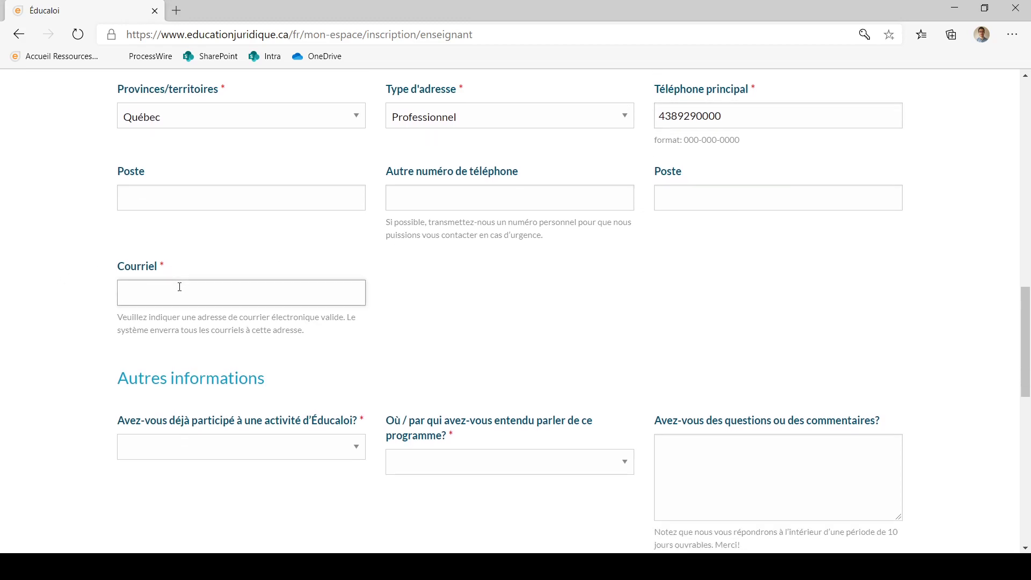
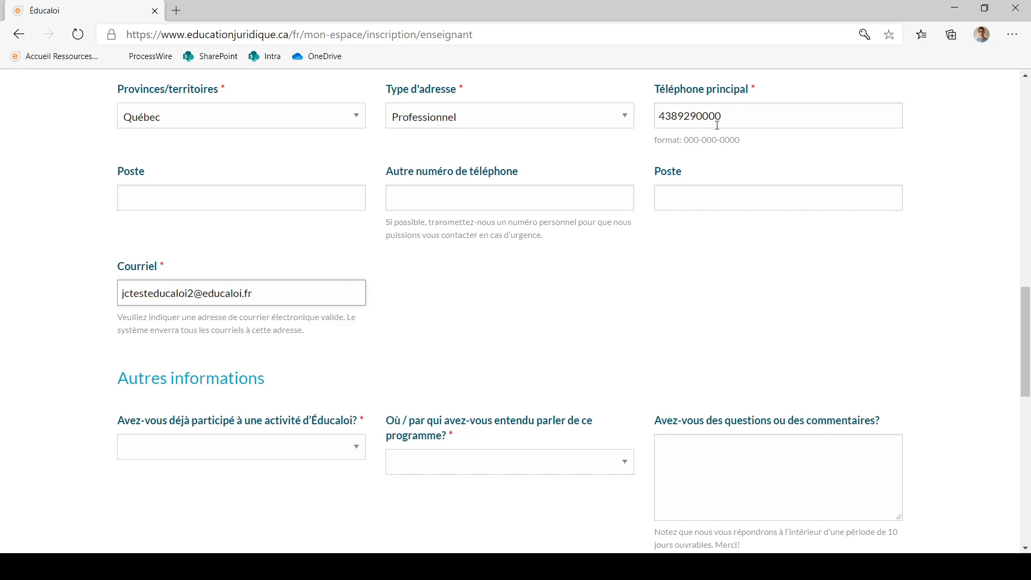
scroll(441, 306, "down", 1)
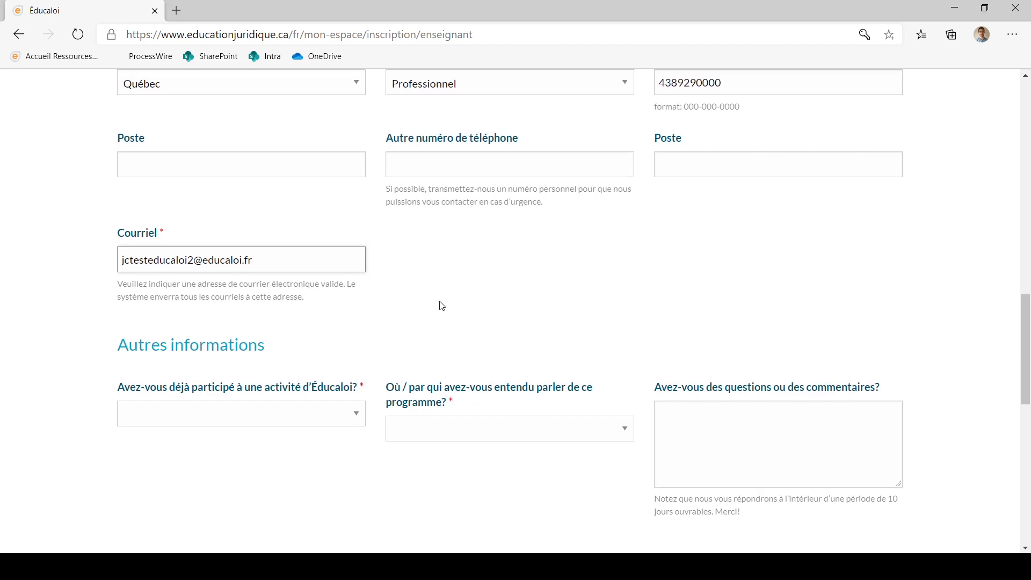
scroll(441, 306, "down", 1)
Step: Answer "Oui, j'ai consulté votre site Web." and "Publicité" under Autres informations
left_click(242, 406)
left_click(220, 398)
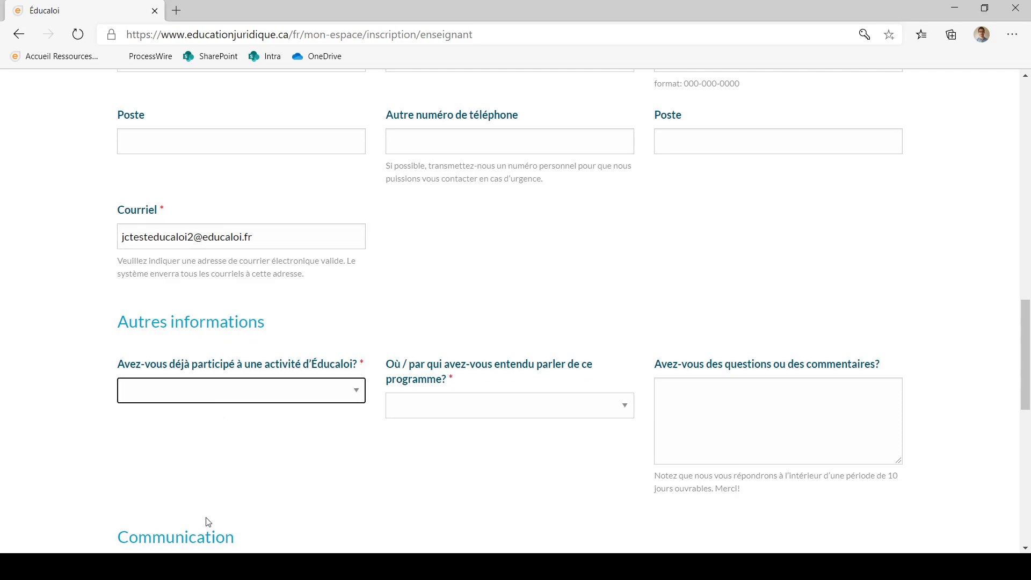
left_click(263, 492)
left_click(525, 403)
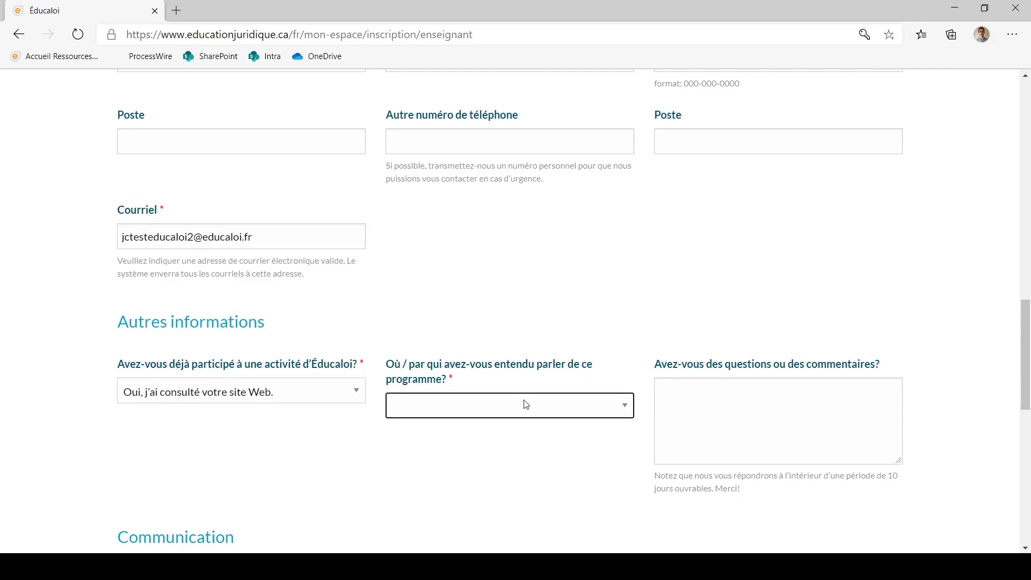
key("Down")
scroll(732, 396, "down", 2)
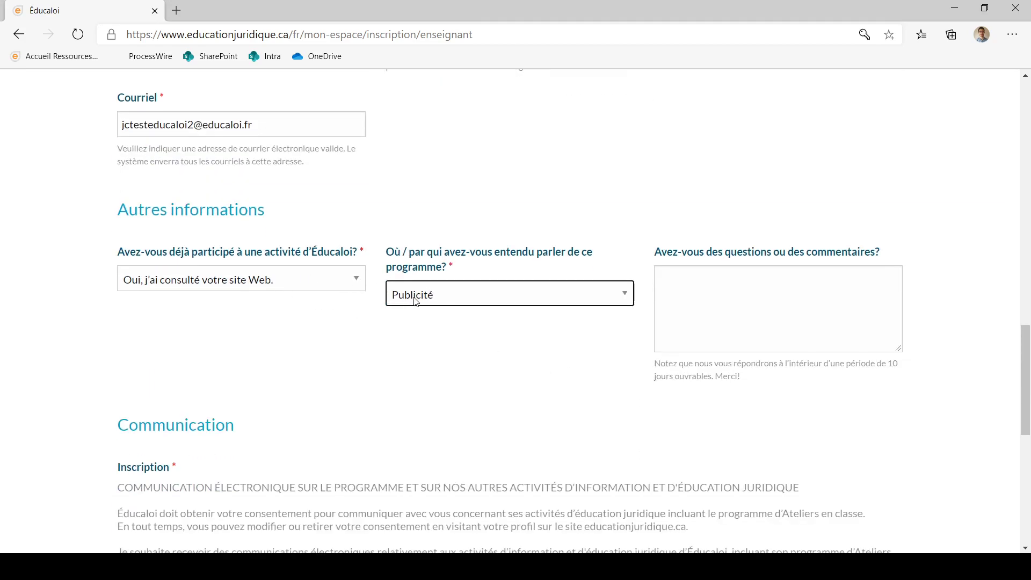
scroll(441, 319, "down", 1)
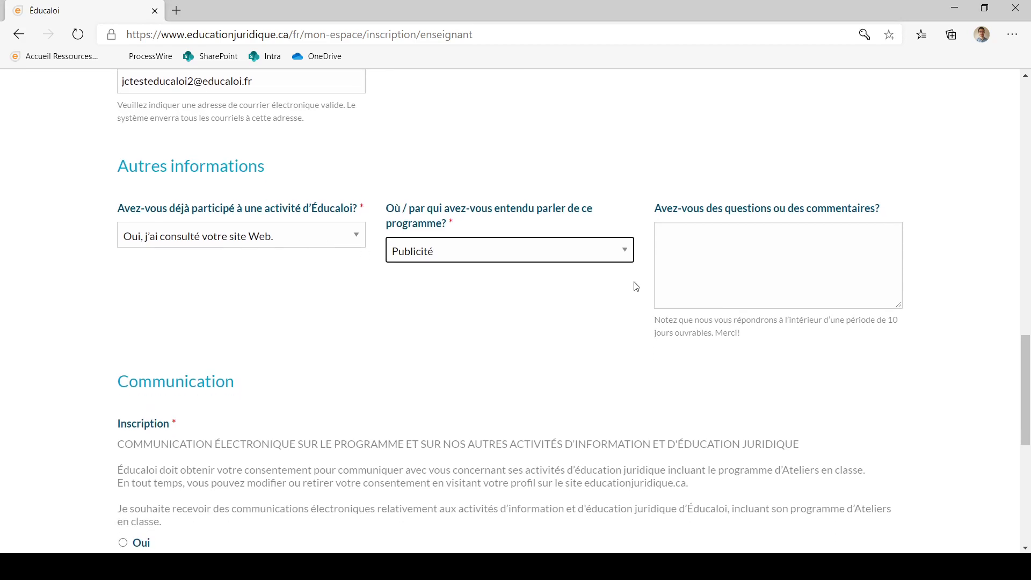
left_click(705, 252)
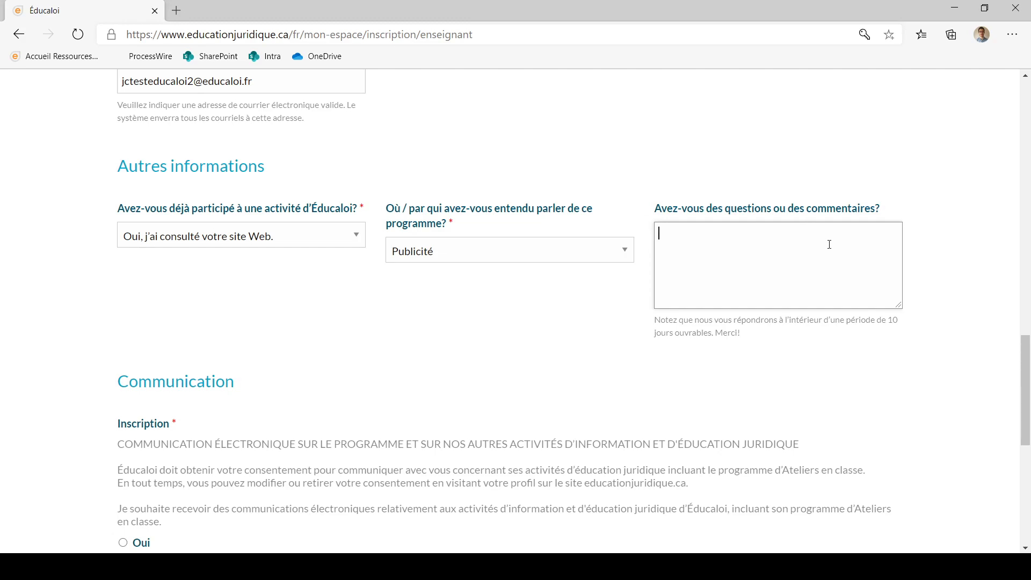
Step: Select Oui for electronic communications and send the registration form with ENVOYER
scroll(594, 278, "down", 2)
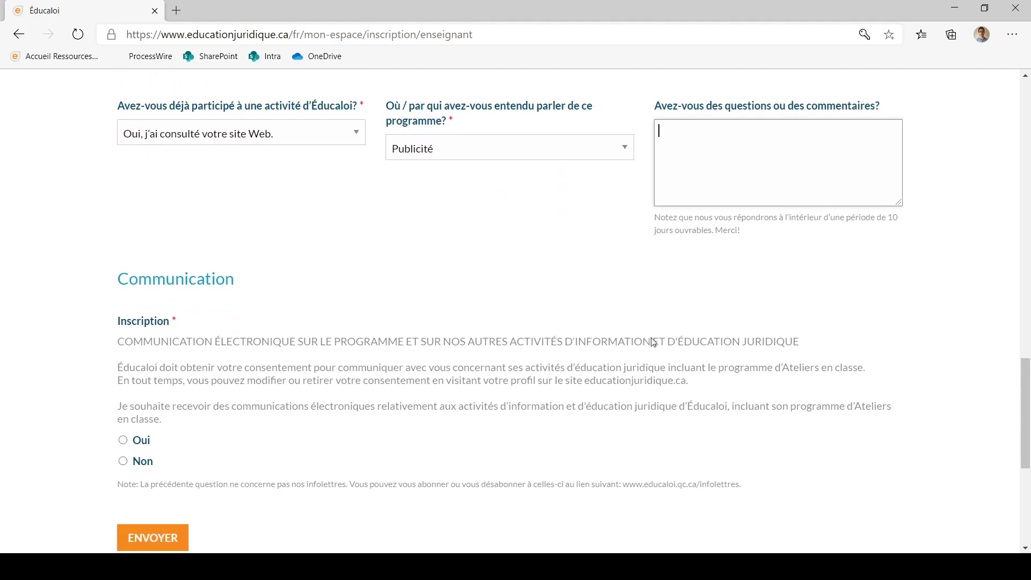
scroll(347, 376, "down", 1)
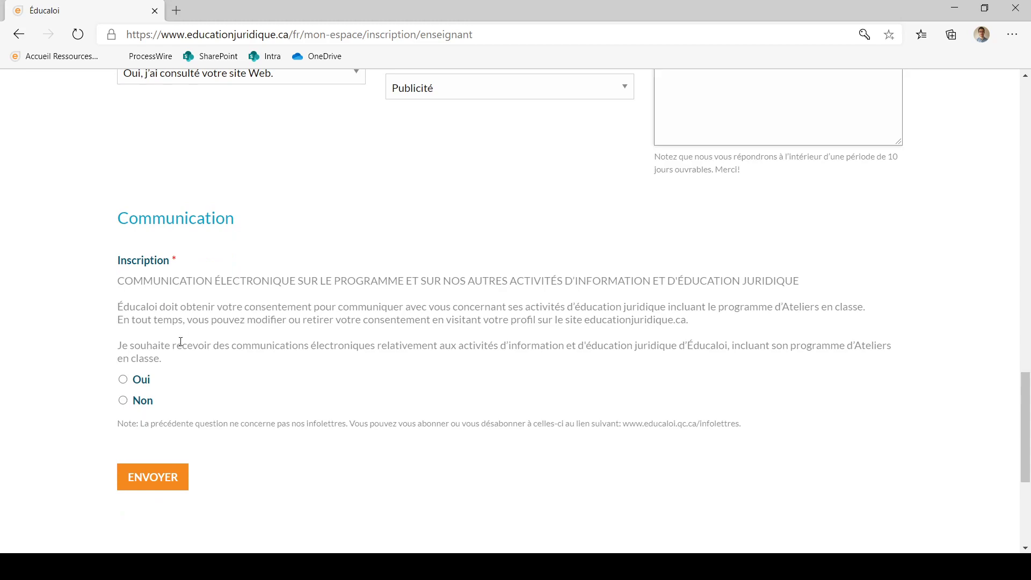
scroll(181, 342, "down", 1)
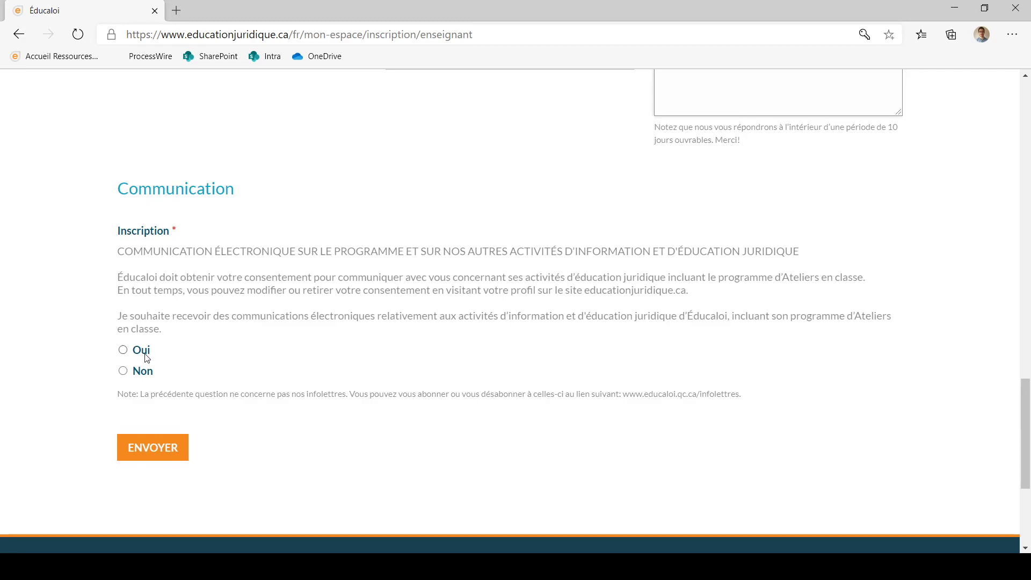
left_click(128, 351)
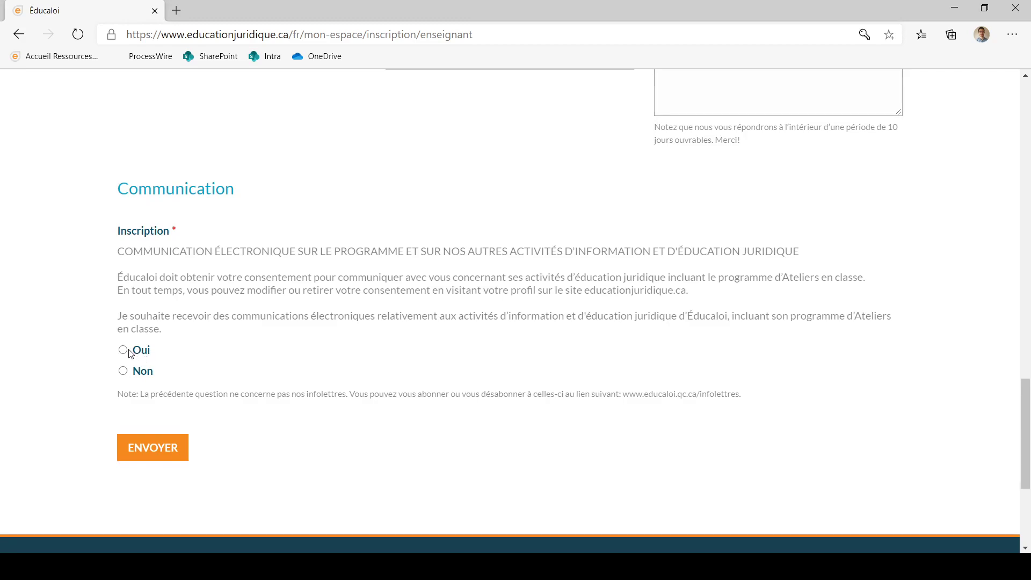
left_click(172, 456)
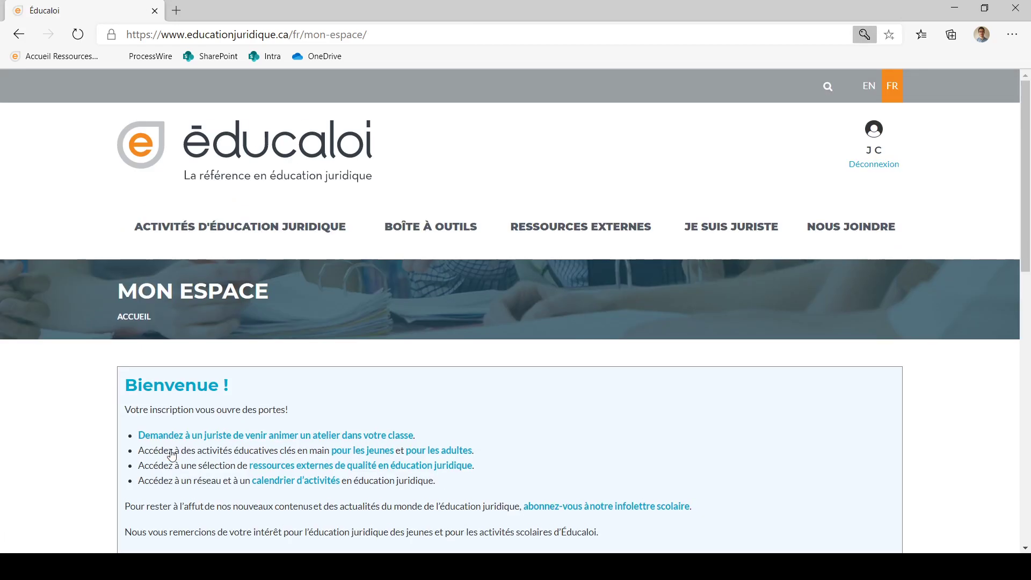
Step: Scroll through Mon espace to check the Bienvenue message and saved address, phone and e-mail
scroll(496, 419, "down", 2)
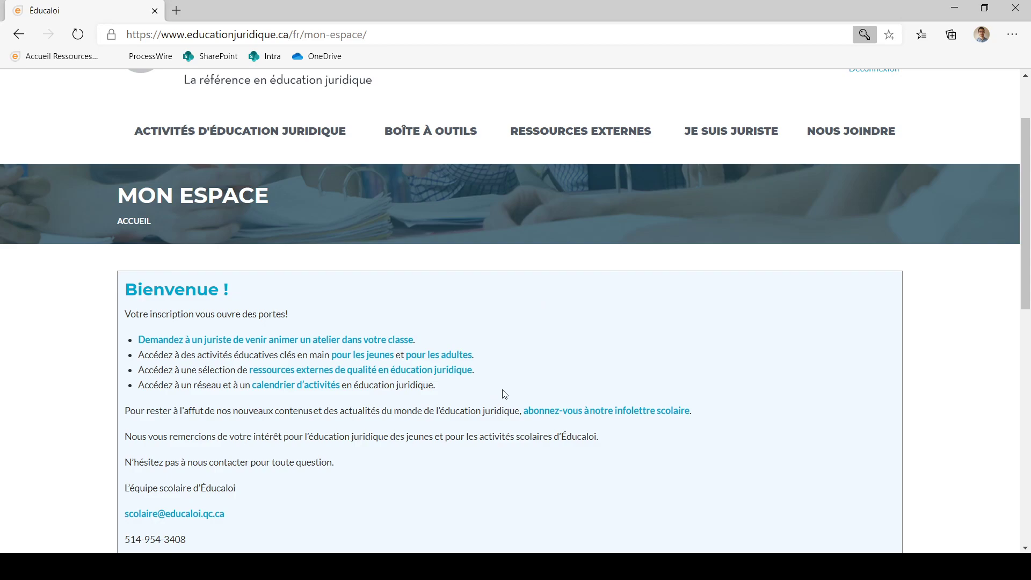
scroll(505, 394, "down", 3)
scroll(504, 394, "down", 1)
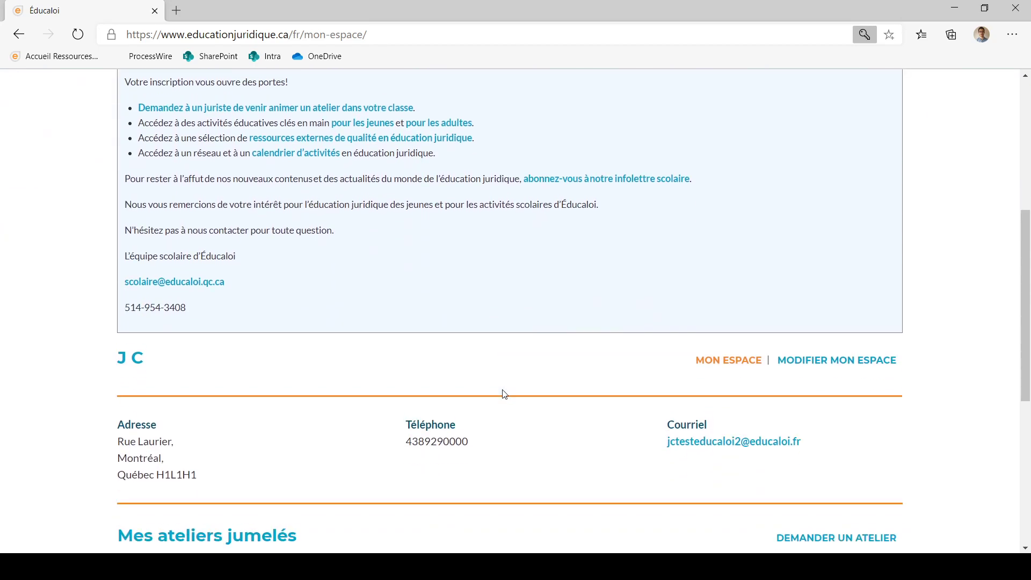
scroll(505, 394, "up", 1)
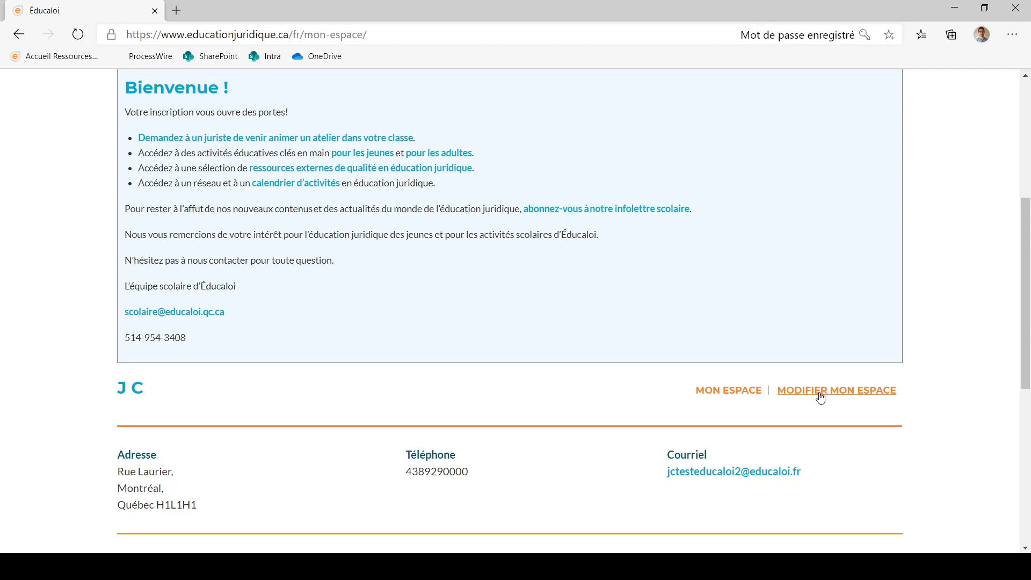
scroll(821, 397, "down", 1)
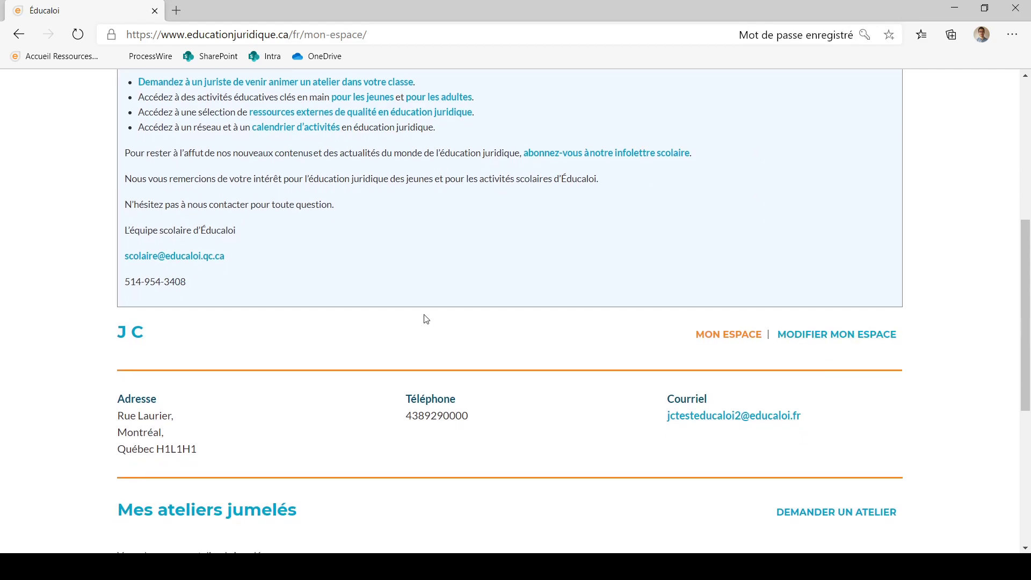
scroll(426, 319, "up", 3)
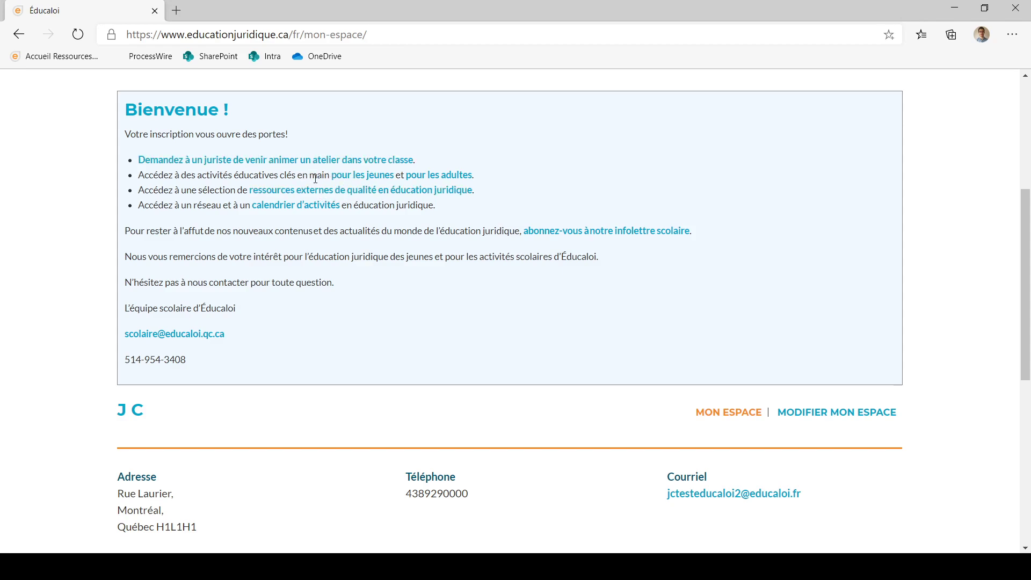
scroll(319, 179, "down", 4)
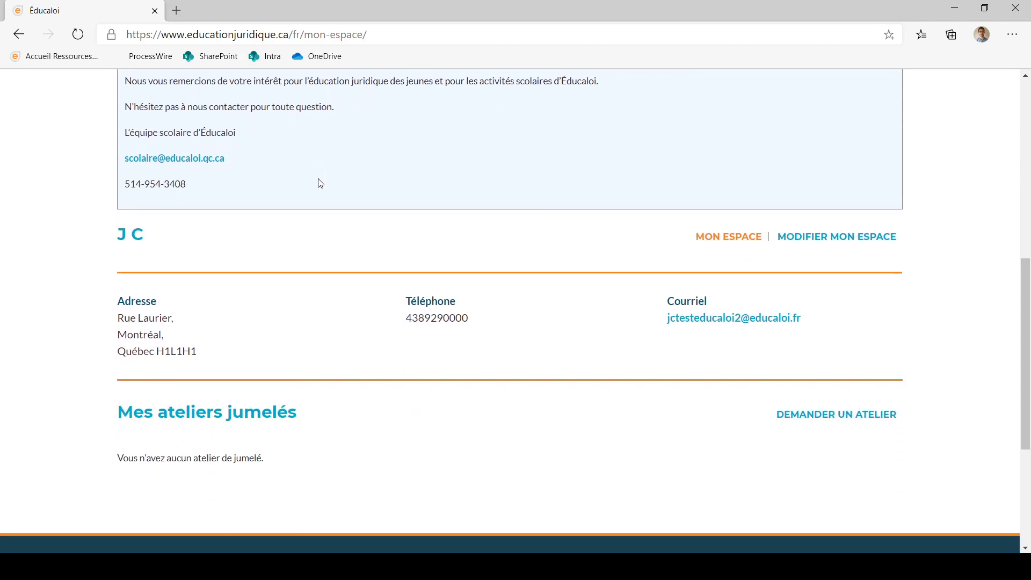
scroll(659, 371, "down", 1)
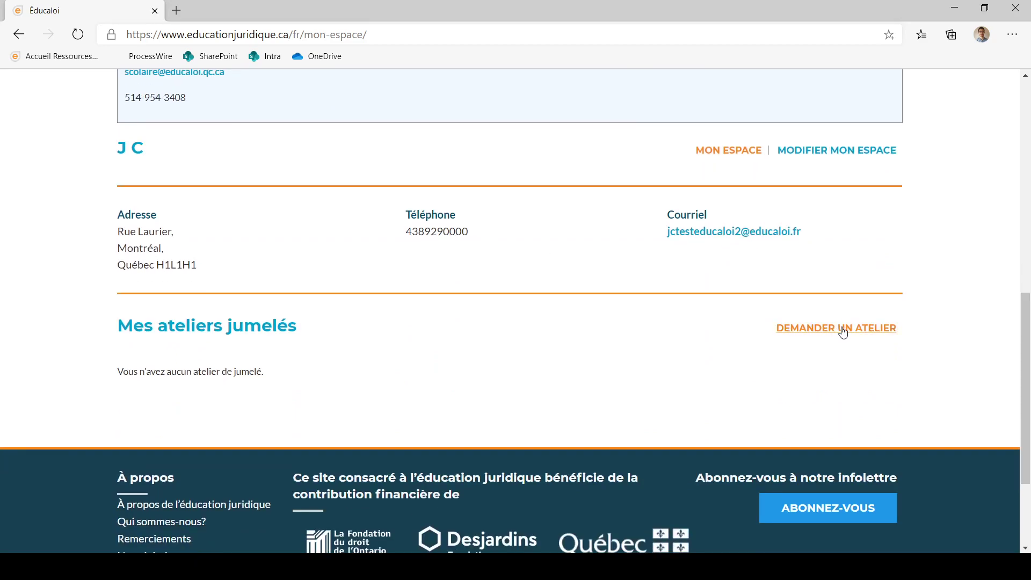
scroll(843, 333, "up", 2)
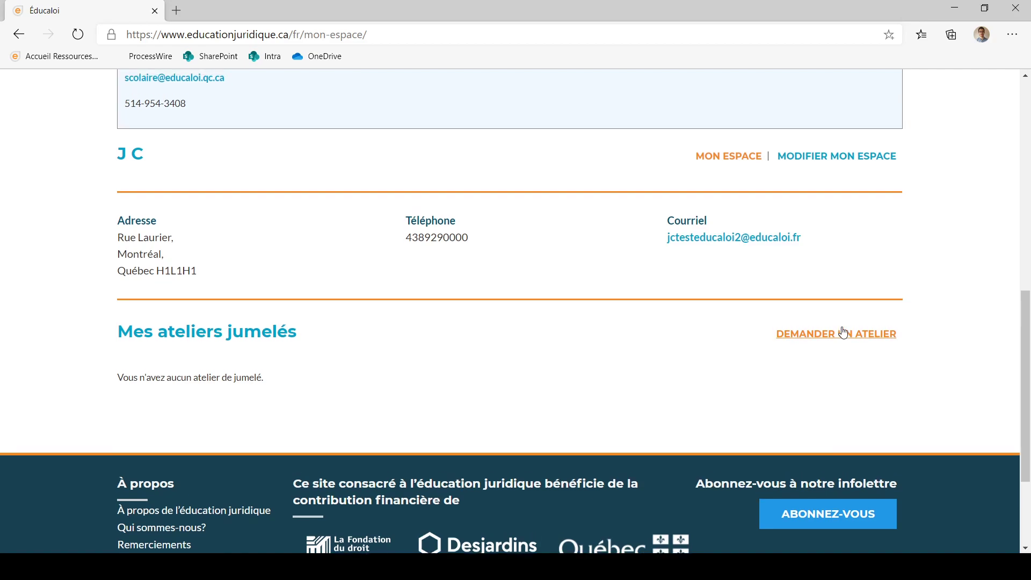